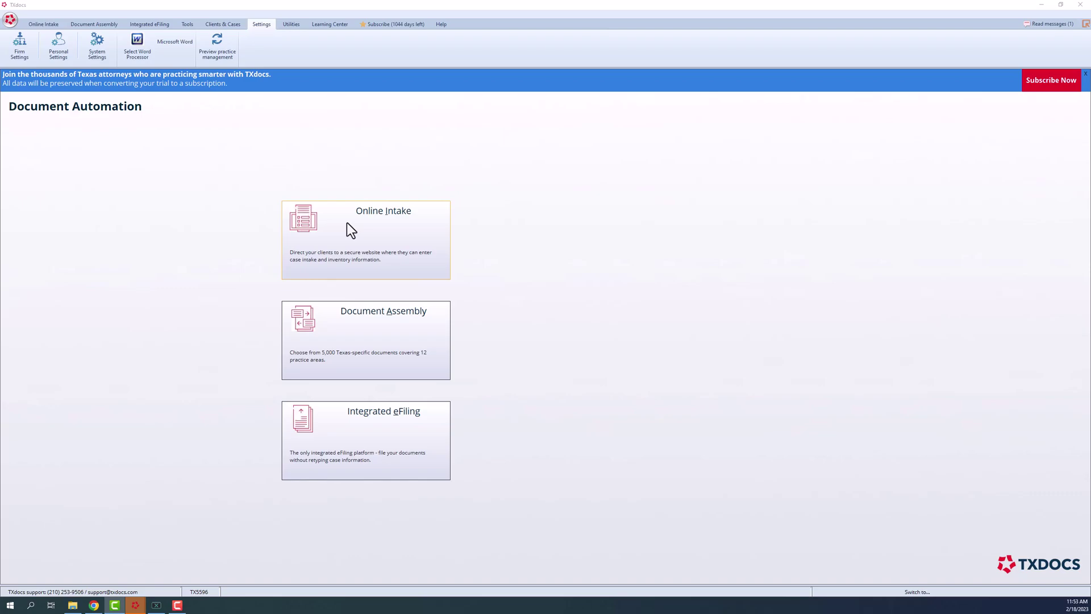
On the Document Automation screen, reveal the Request and Download client information tiles.
{"action": "left_click", "coordinate": [347, 223]}
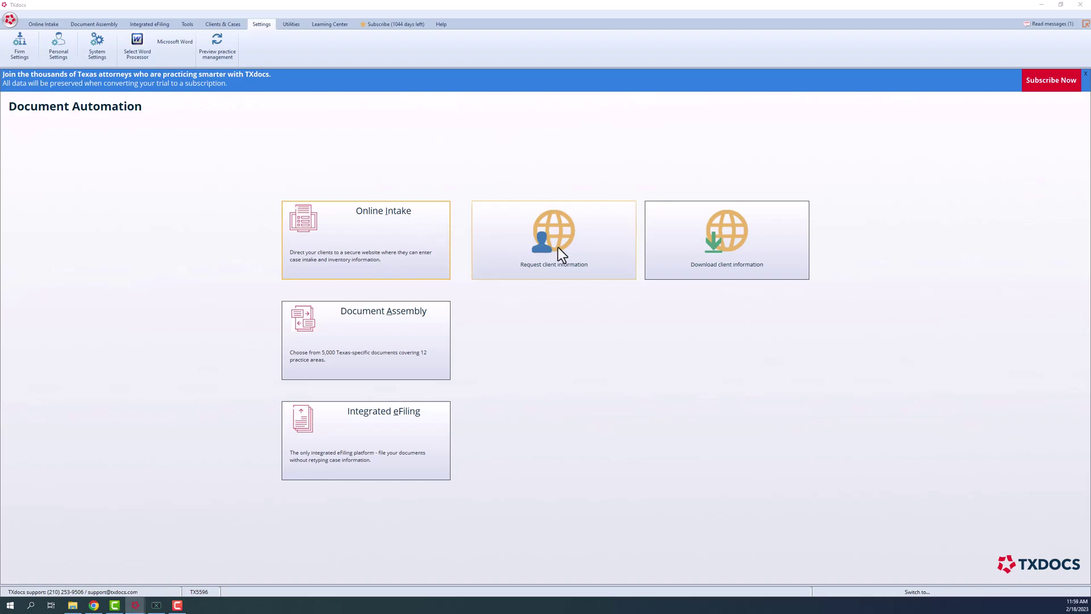
Start a new client information request and select the client's Divorce case.
{"action": "left_click", "coordinate": [558, 247]}
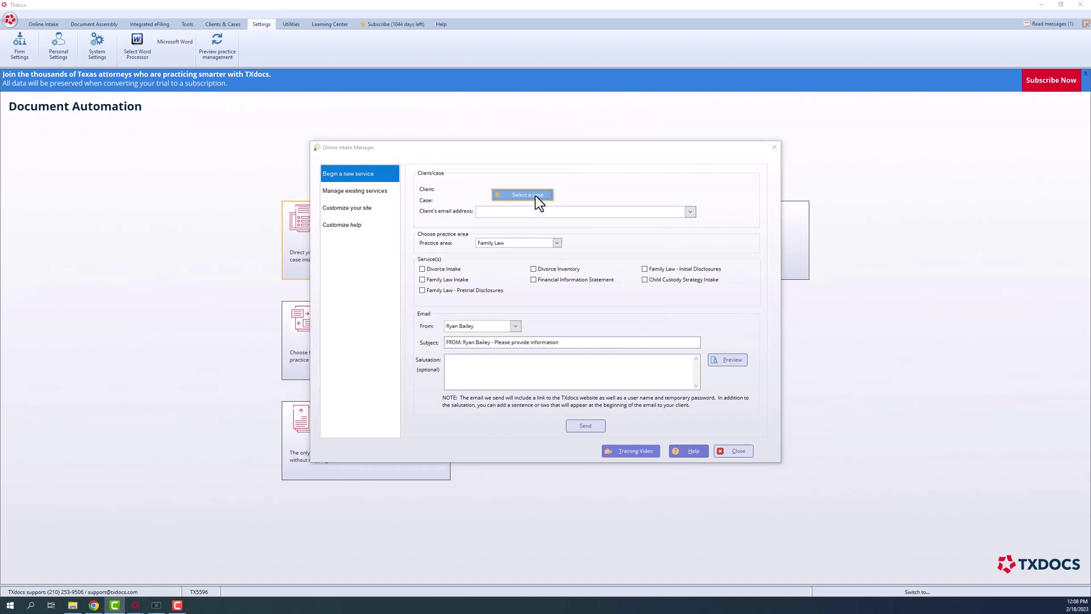
{"action": "left_click", "coordinate": [536, 196]}
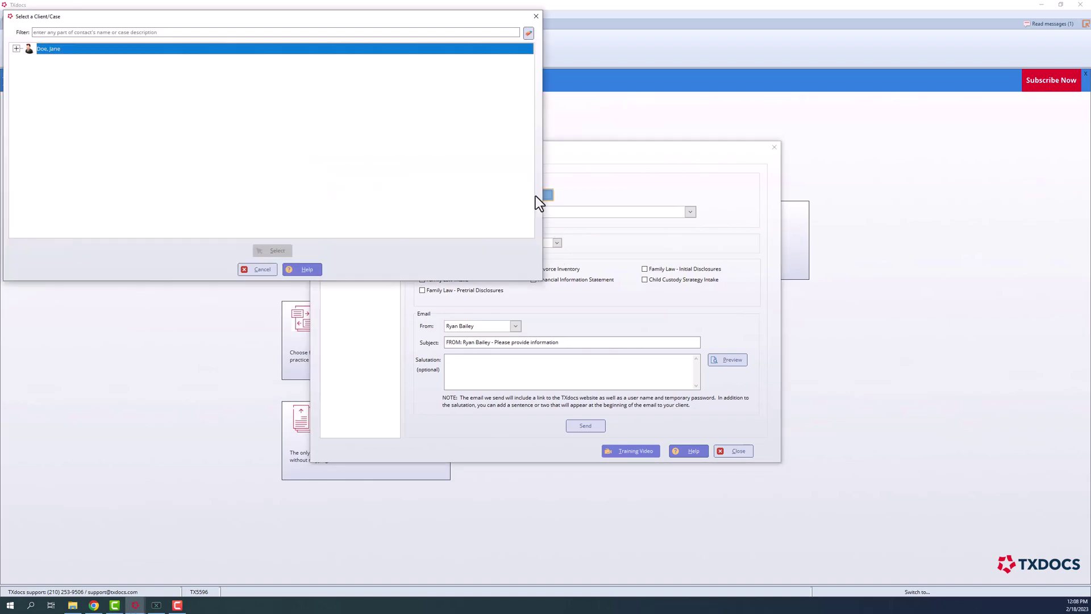
{"action": "left_click", "coordinate": [16, 49]}
{"action": "left_click", "coordinate": [54, 60]}
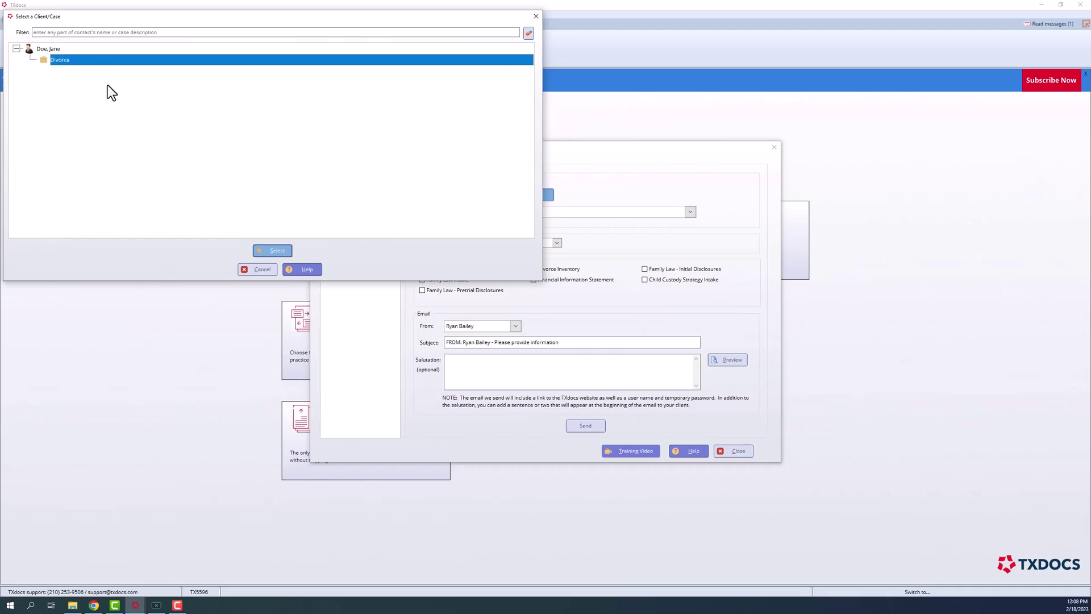
{"action": "left_click", "coordinate": [270, 251]}
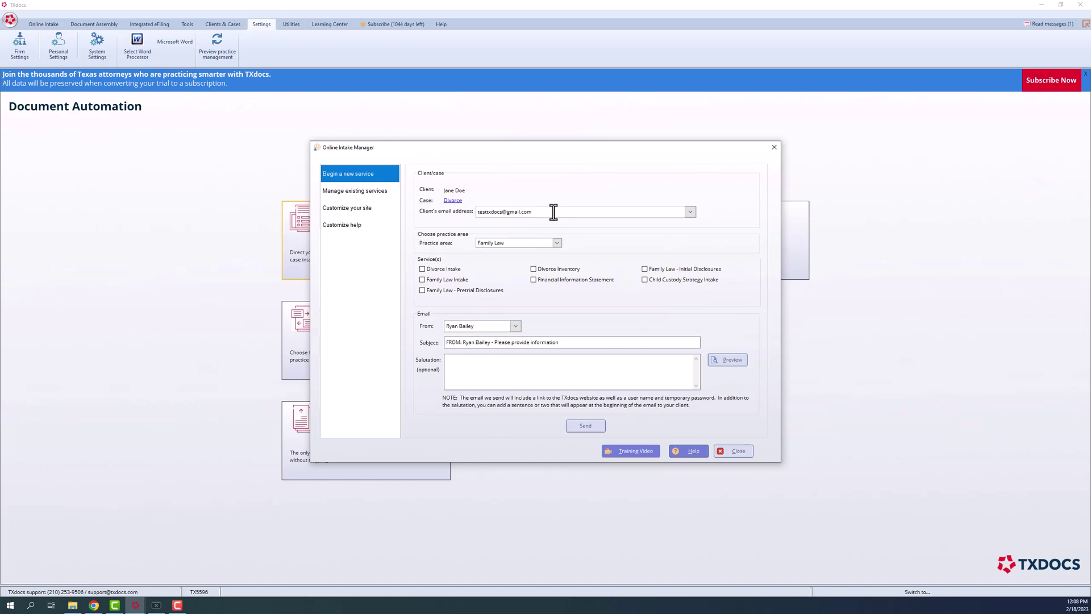
Clear the email field, keep Family Law, and tick Divorce Intake and Divorce Inventory.
{"action": "left_click_drag", "start_coordinate": [553, 212], "coordinate": [450, 206]}
{"action": "key", "text": "BackSpace"}
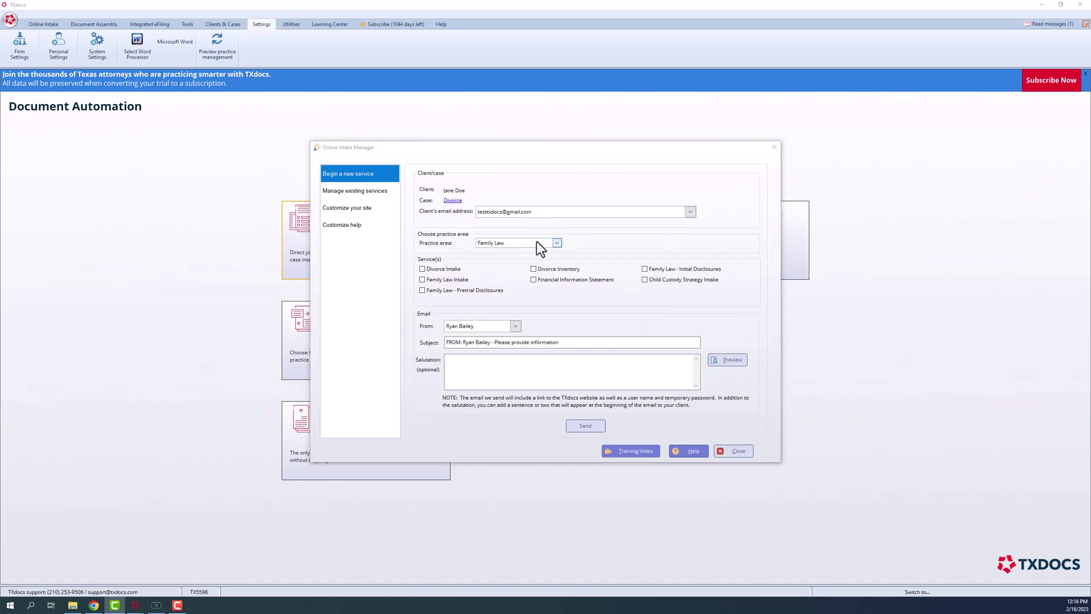
{"action": "left_click", "coordinate": [557, 243]}
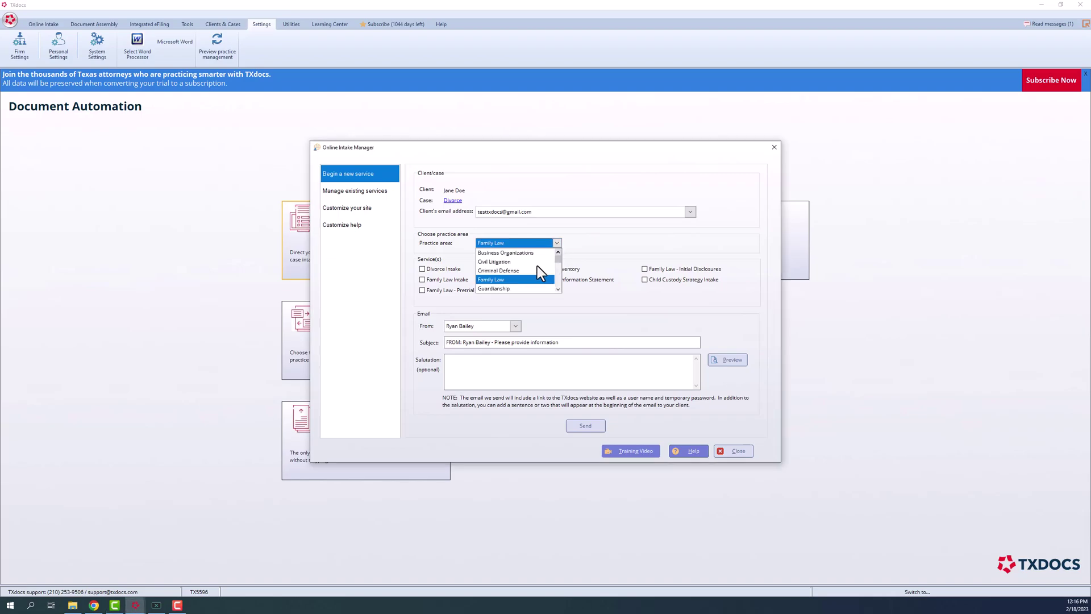
{"action": "left_click", "coordinate": [517, 281]}
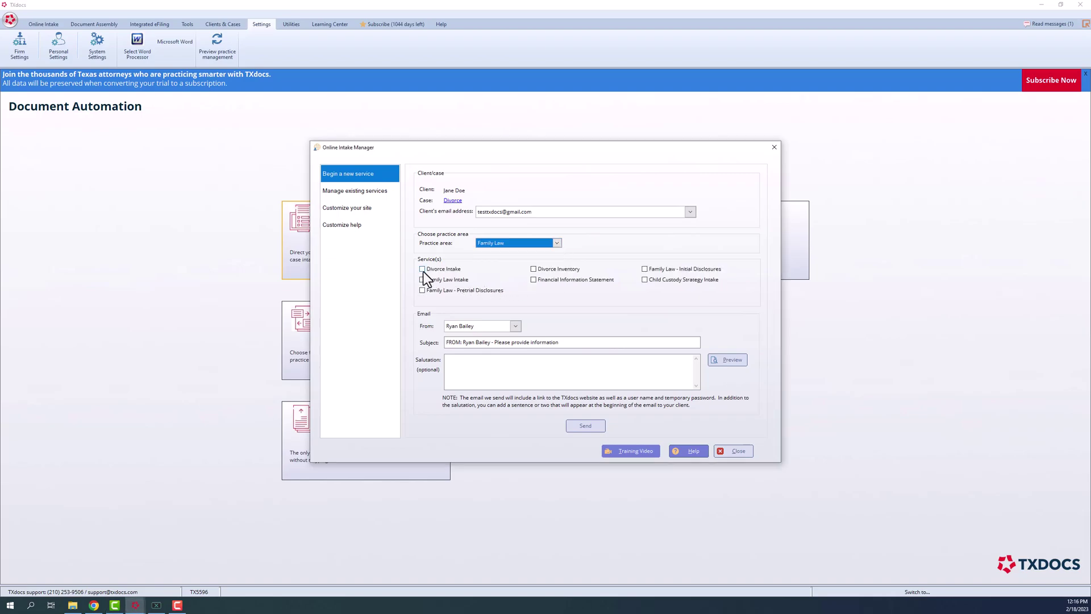
{"action": "left_click", "coordinate": [424, 272]}
{"action": "left_click", "coordinate": [533, 268]}
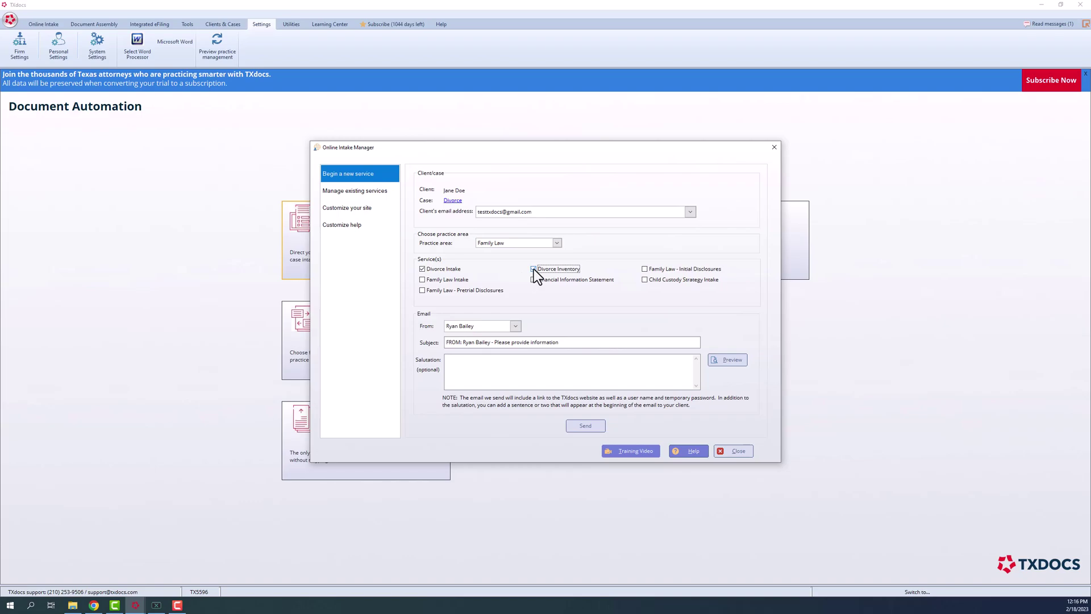
{"action": "left_click", "coordinate": [557, 243]}
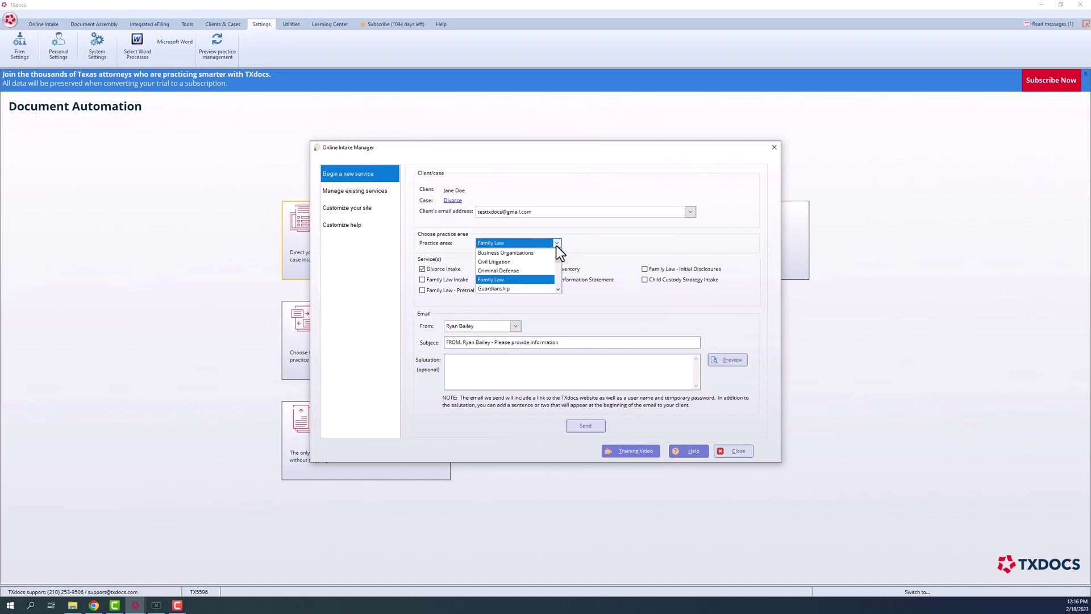
{"action": "left_click_drag", "start_coordinate": [558, 258], "coordinate": [561, 285]}
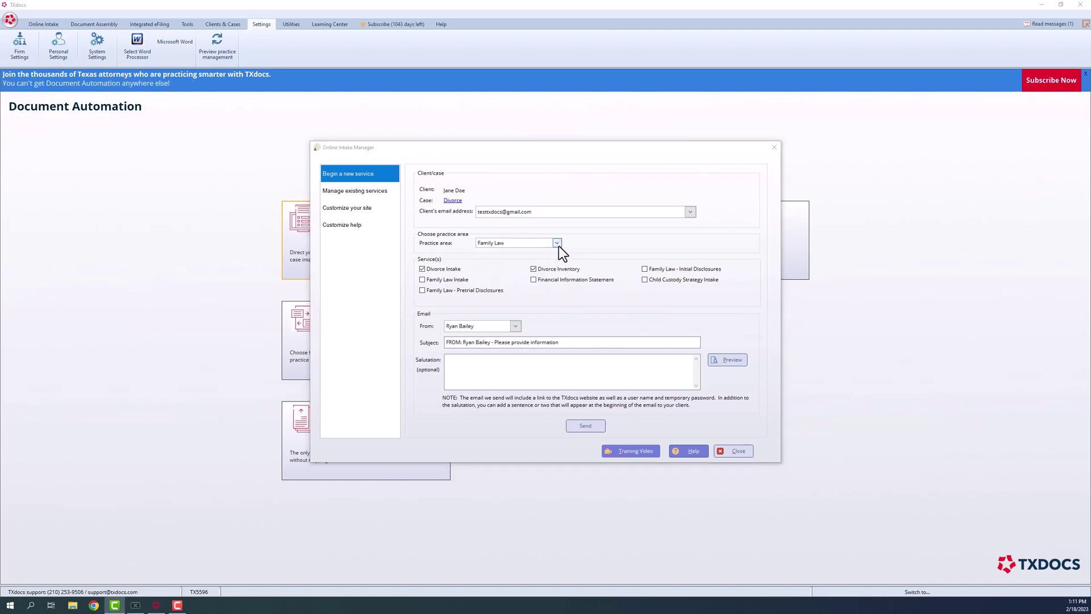
{"action": "left_click", "coordinate": [474, 361]}
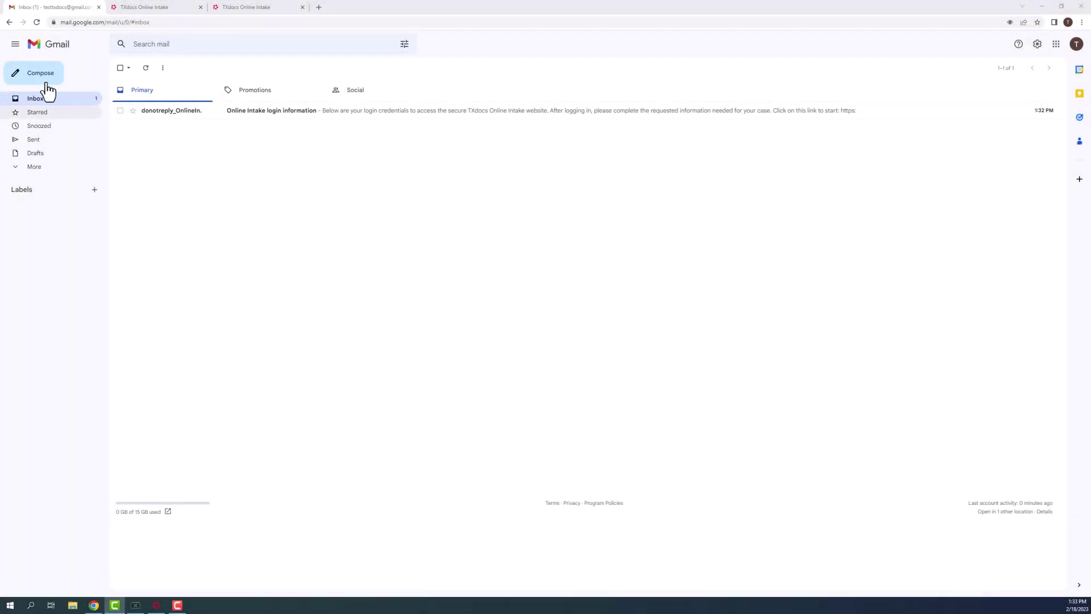
Open the 'Online Intake login information' message in the Gmail inbox.
{"action": "left_click", "coordinate": [232, 113]}
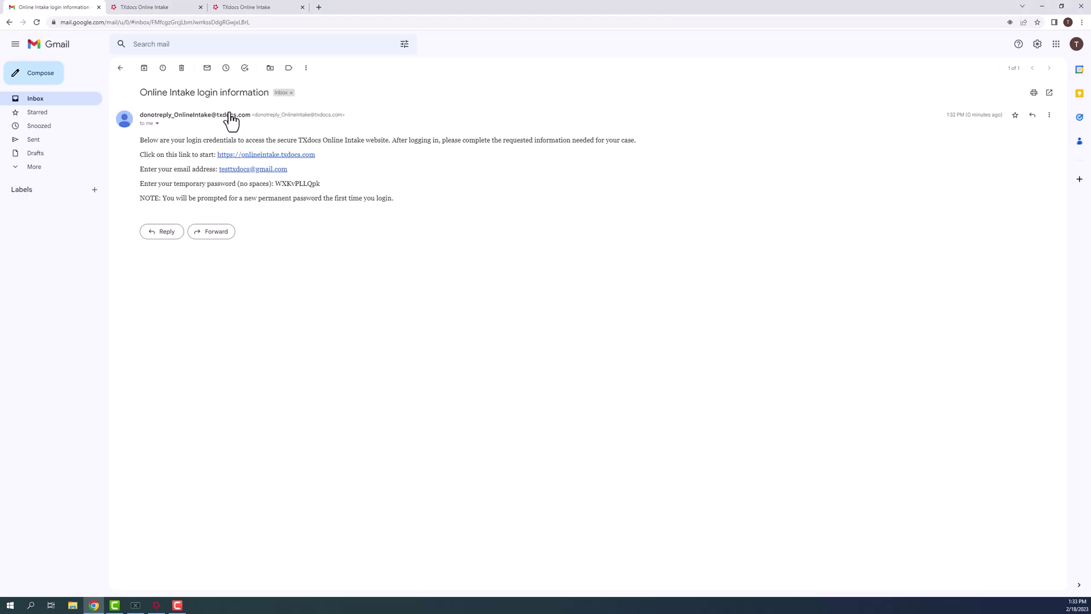
{"action": "mouse_move", "coordinate": [231, 120]}
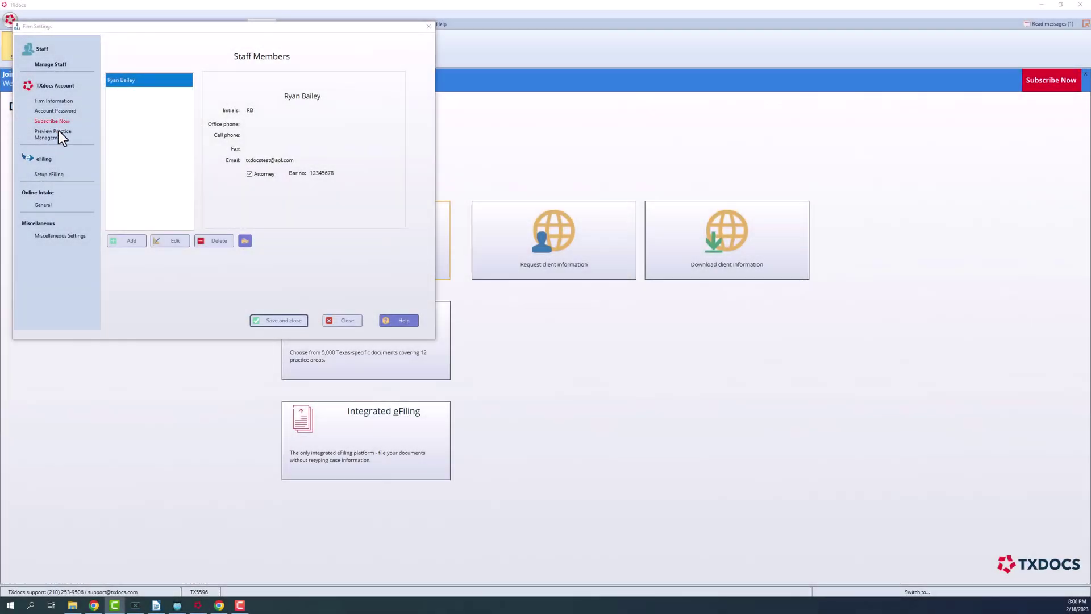
Show Online Intake General settings and place the cursor in the 'Emails to include in the Bcc' field.
{"action": "left_click", "coordinate": [42, 206]}
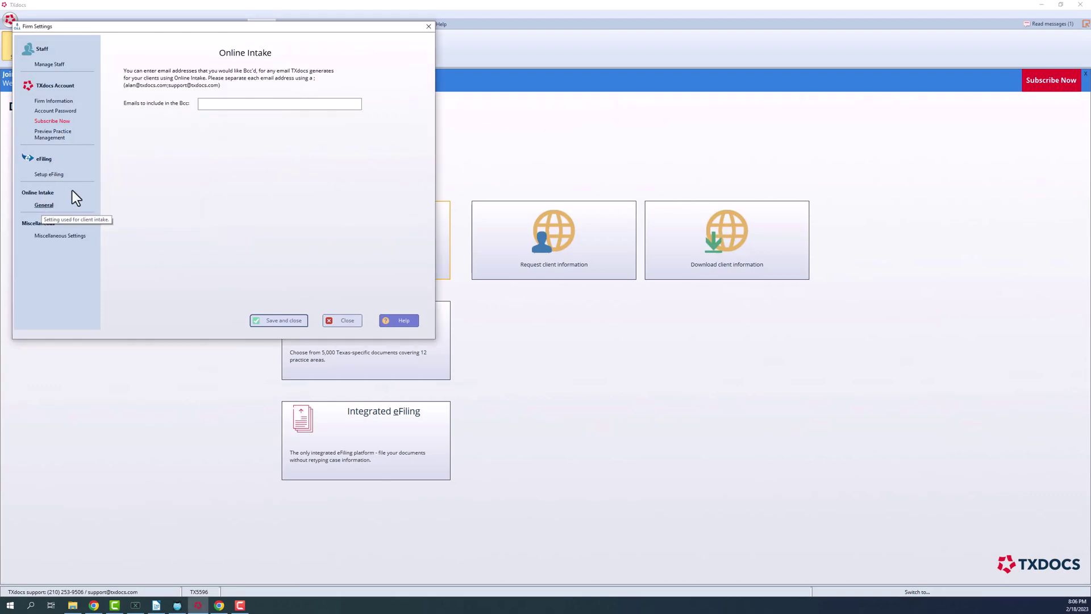
{"action": "left_click", "coordinate": [212, 104]}
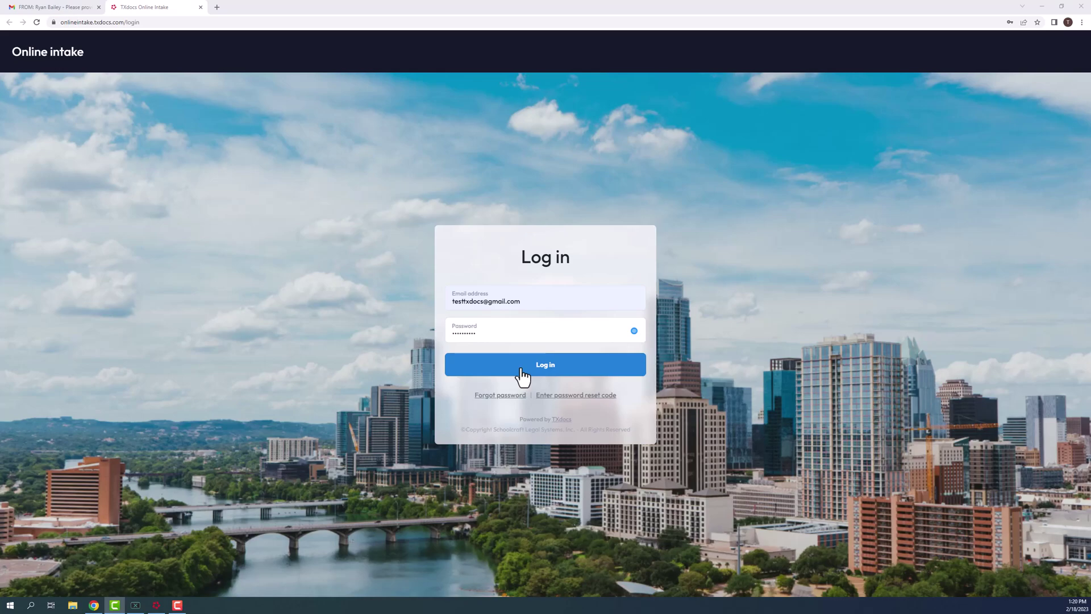
Log in to the intake website and enter a new password.
{"action": "left_click", "coordinate": [522, 375]}
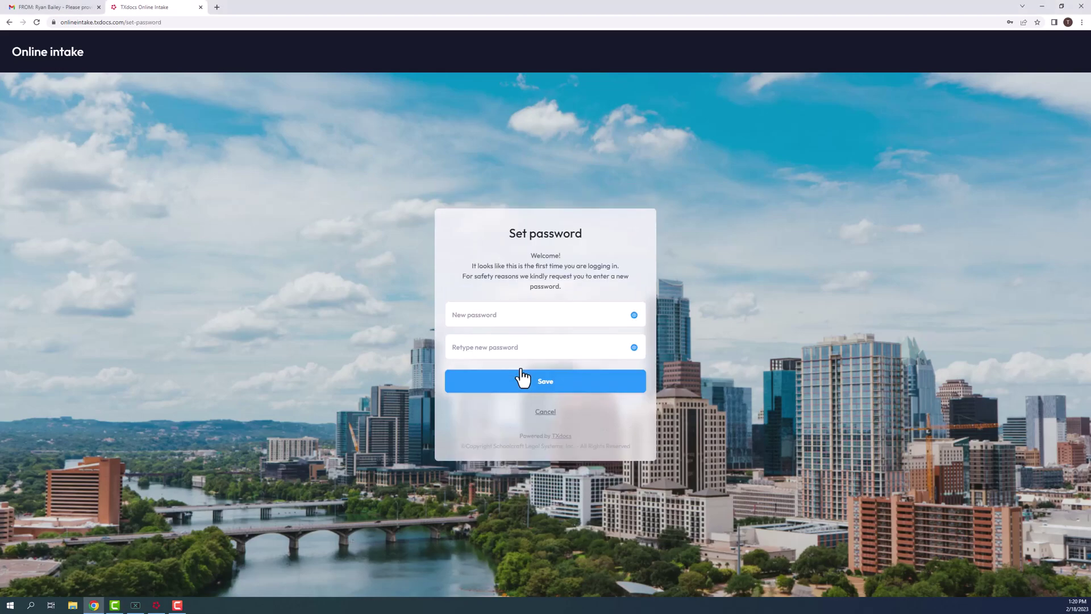
{"action": "left_click", "coordinate": [495, 321]}
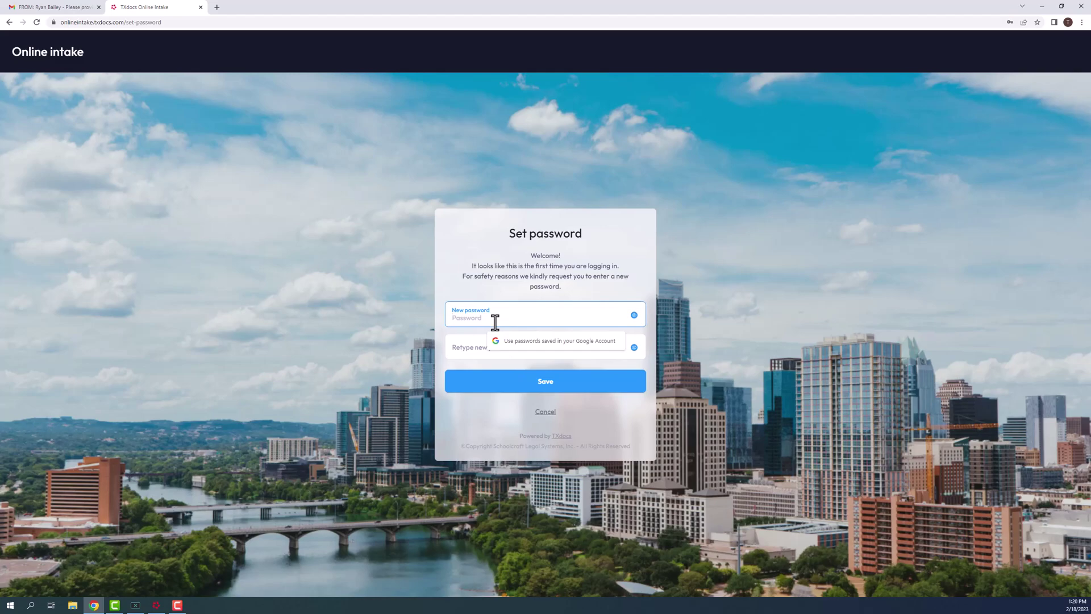
{"action": "type", "text": "••••"}
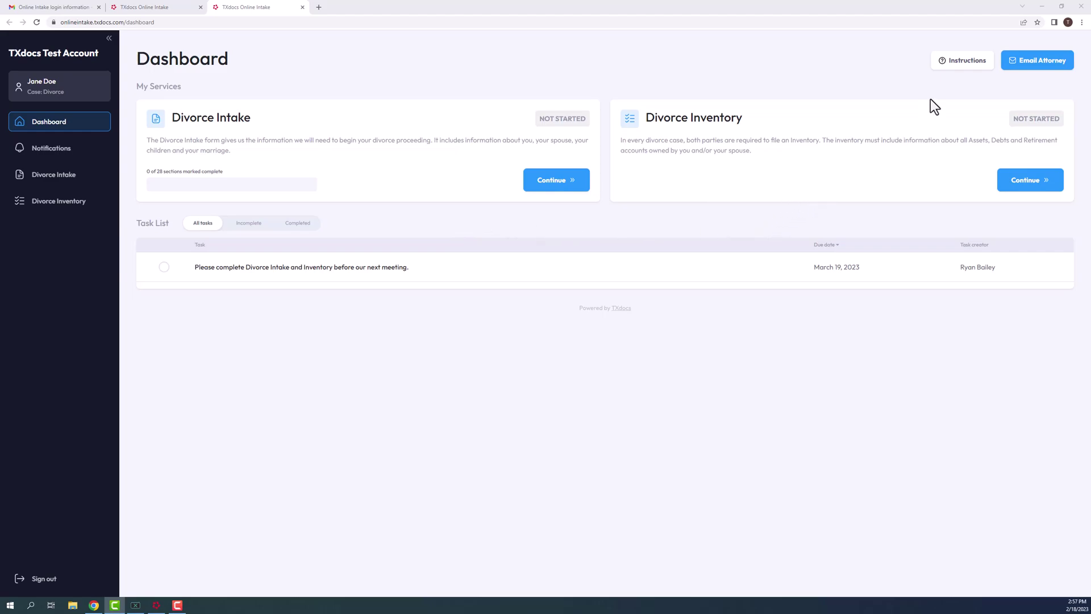
View and dismiss the Welcome instructions, then continue into the Divorce Intake form.
{"action": "left_click", "coordinate": [968, 67]}
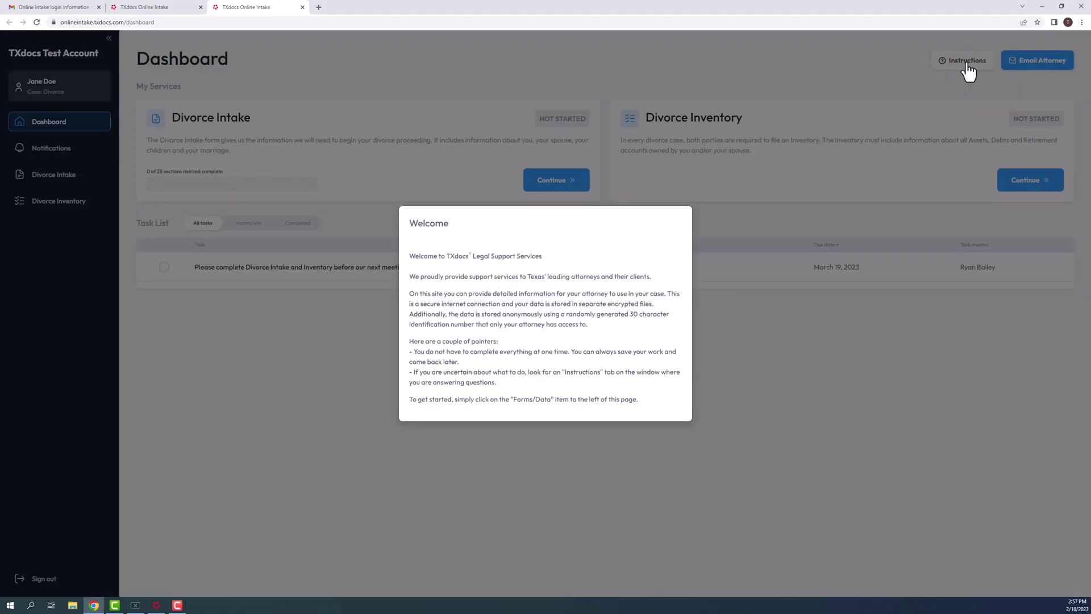
{"action": "left_click", "coordinate": [1014, 57]}
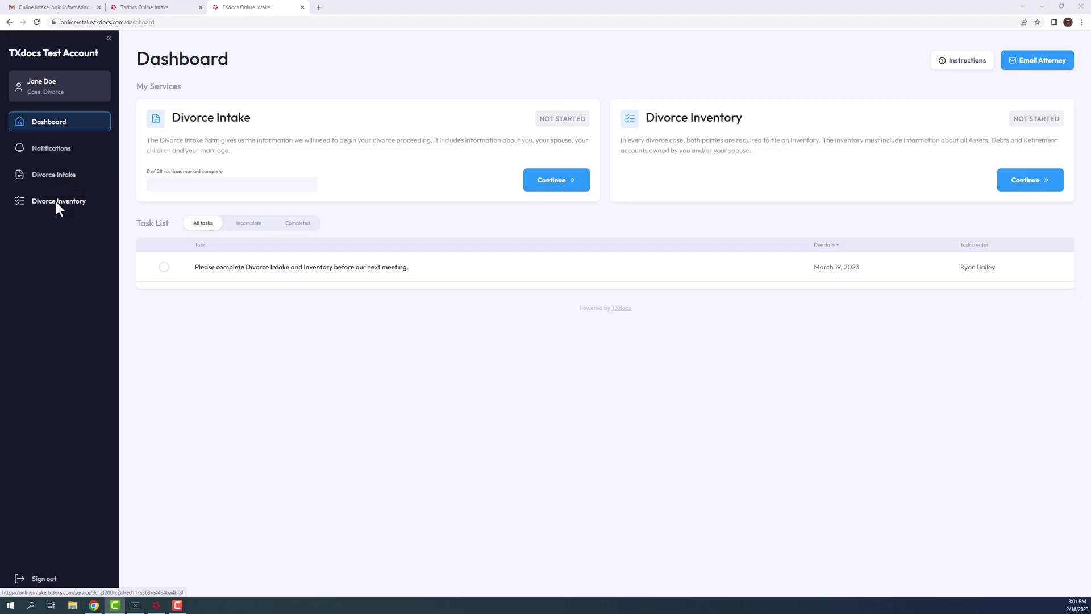
{"action": "left_click", "coordinate": [541, 192]}
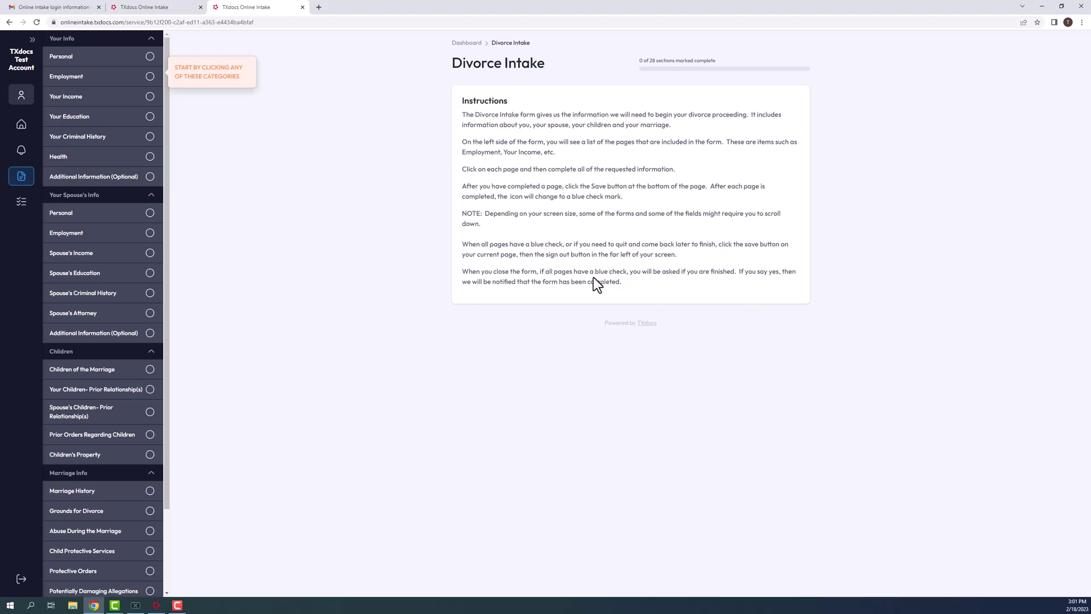
Enter the client's full name in the Personal section, save it, and move to Employment.
{"action": "left_click", "coordinate": [123, 63]}
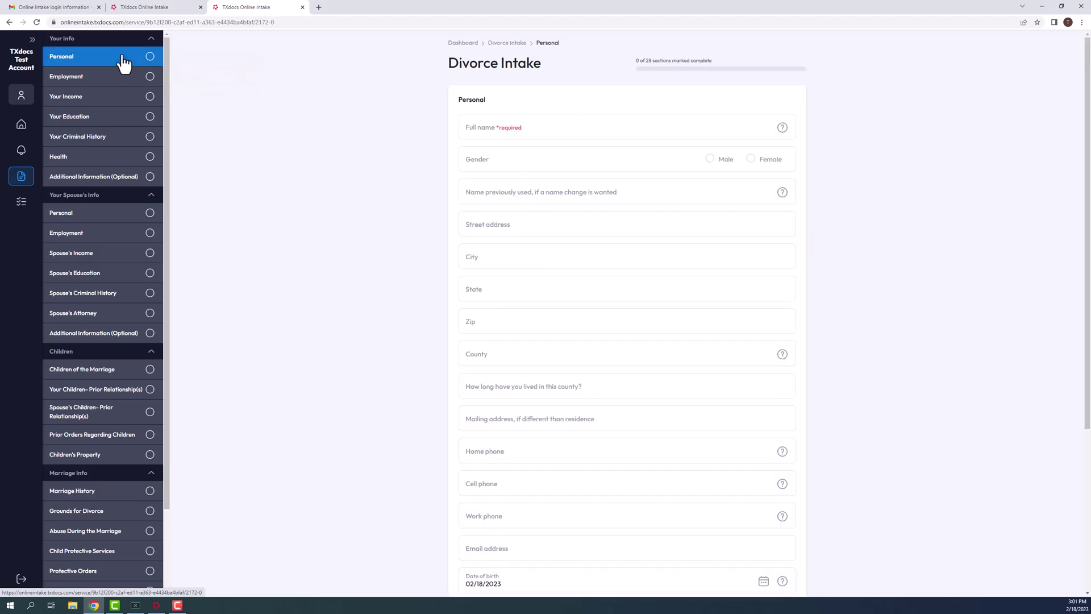
{"action": "left_click", "coordinate": [510, 130]}
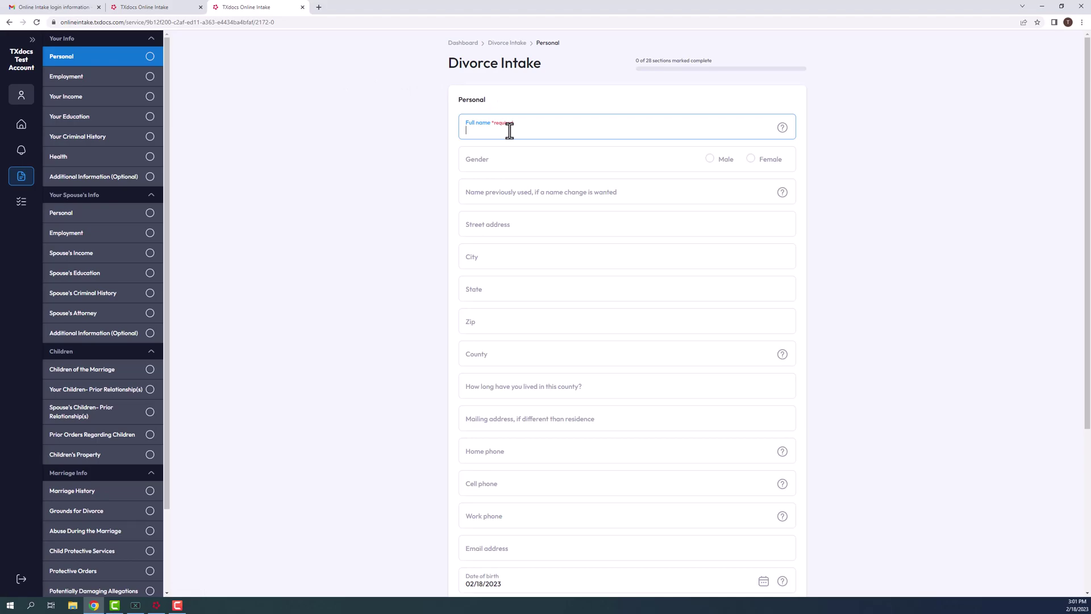
{"action": "type", "text": "Jane Doe"}
{"action": "scroll", "coordinate": [429, 208], "scroll_direction": "down", "scroll_amount": 4}
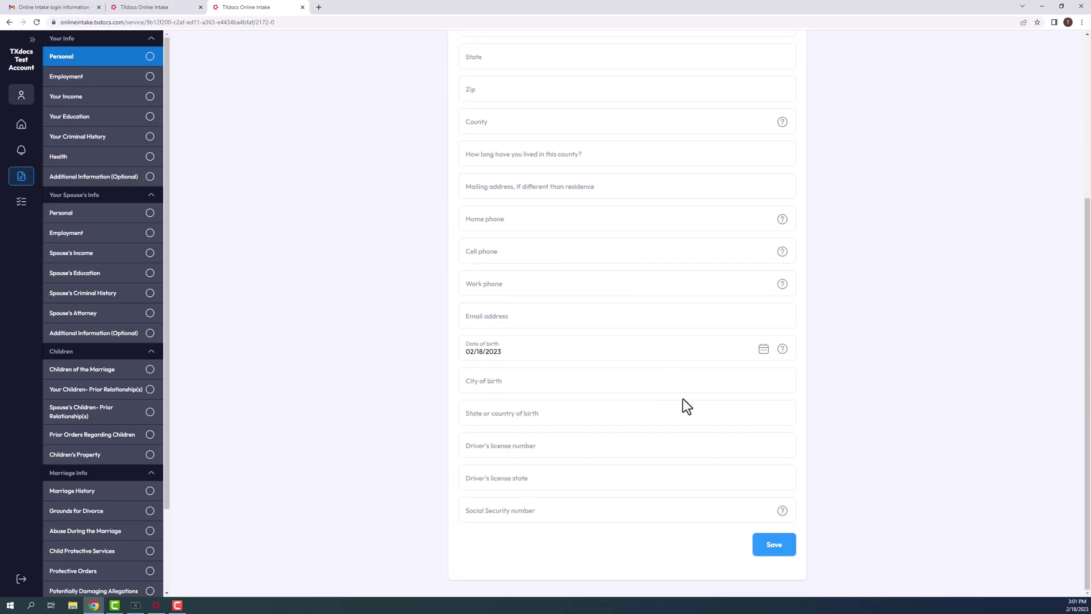
{"action": "left_click", "coordinate": [776, 554]}
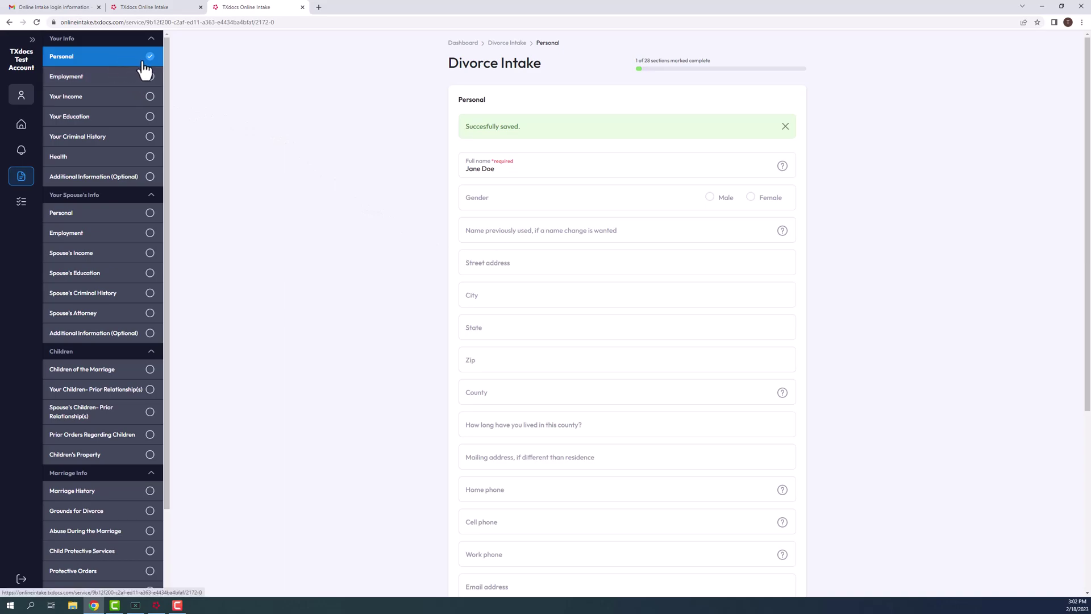
{"action": "left_click", "coordinate": [107, 89]}
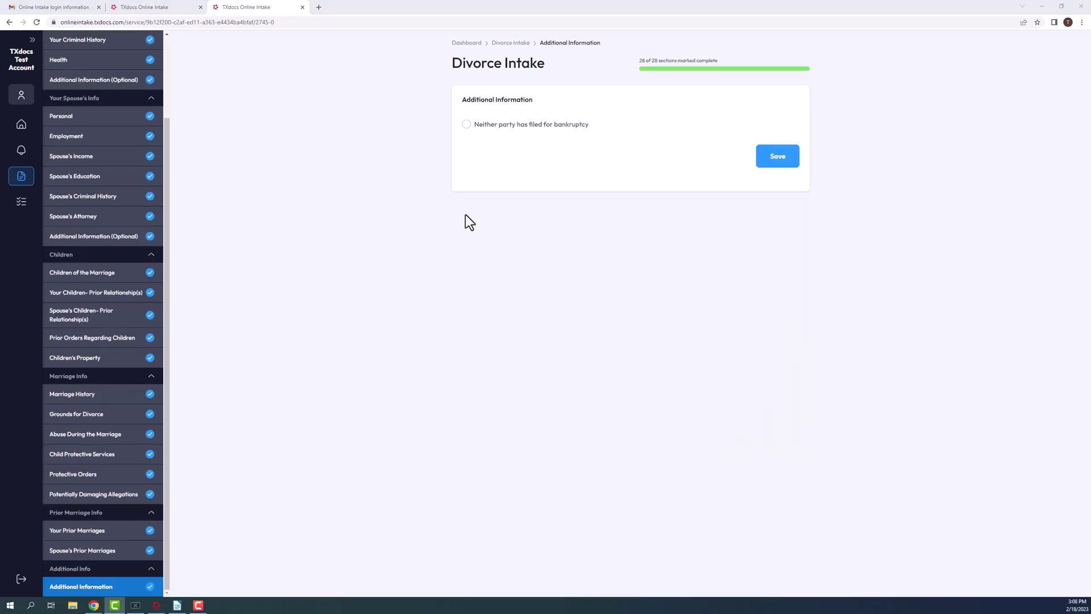
Save Additional Information, send the 'Yes, send message' notice, and open the Divorce Inventory.
{"action": "left_click", "coordinate": [776, 160]}
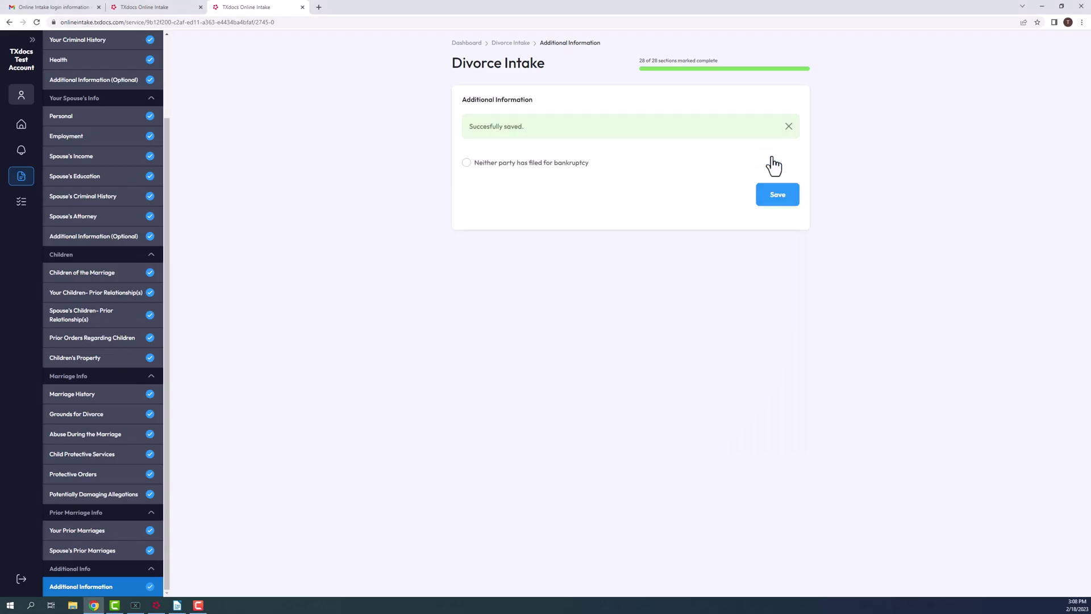
{"action": "left_click", "coordinate": [22, 126]}
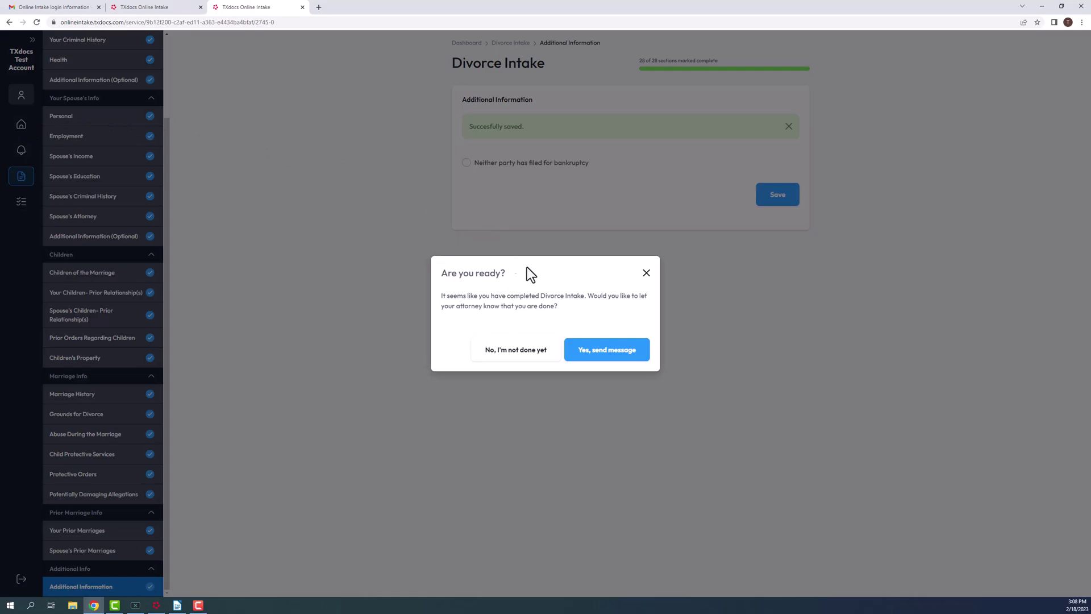
{"action": "left_click", "coordinate": [608, 359]}
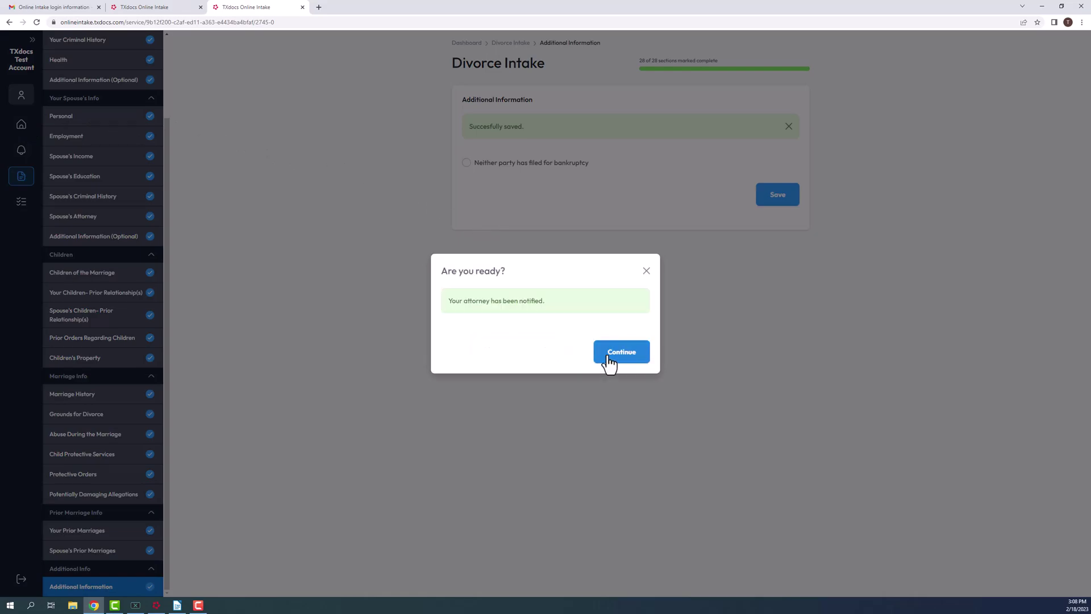
{"action": "left_click", "coordinate": [620, 352]}
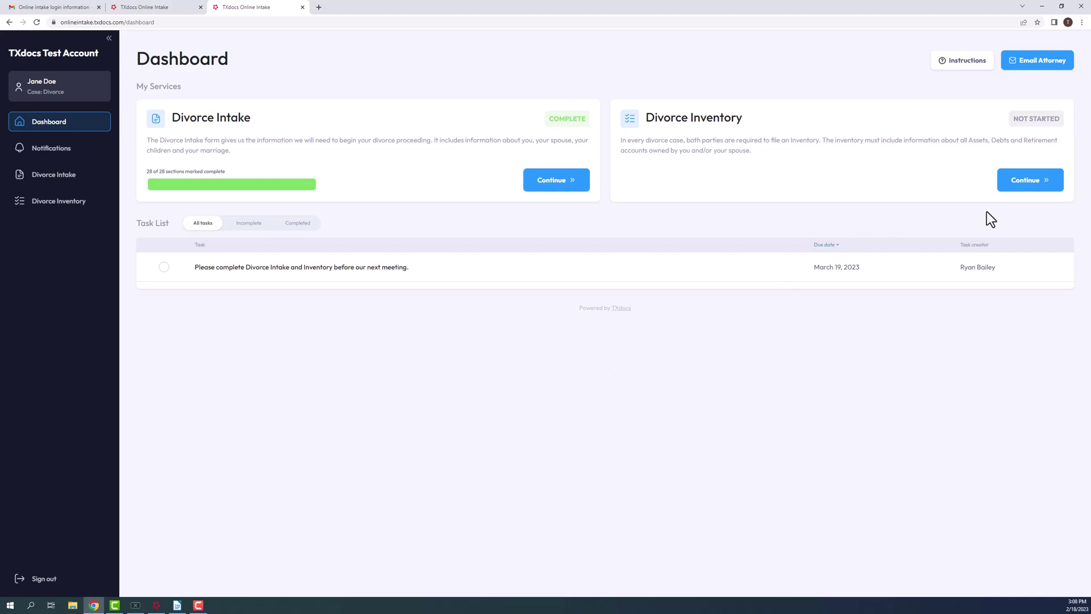
{"action": "left_click", "coordinate": [1016, 199]}
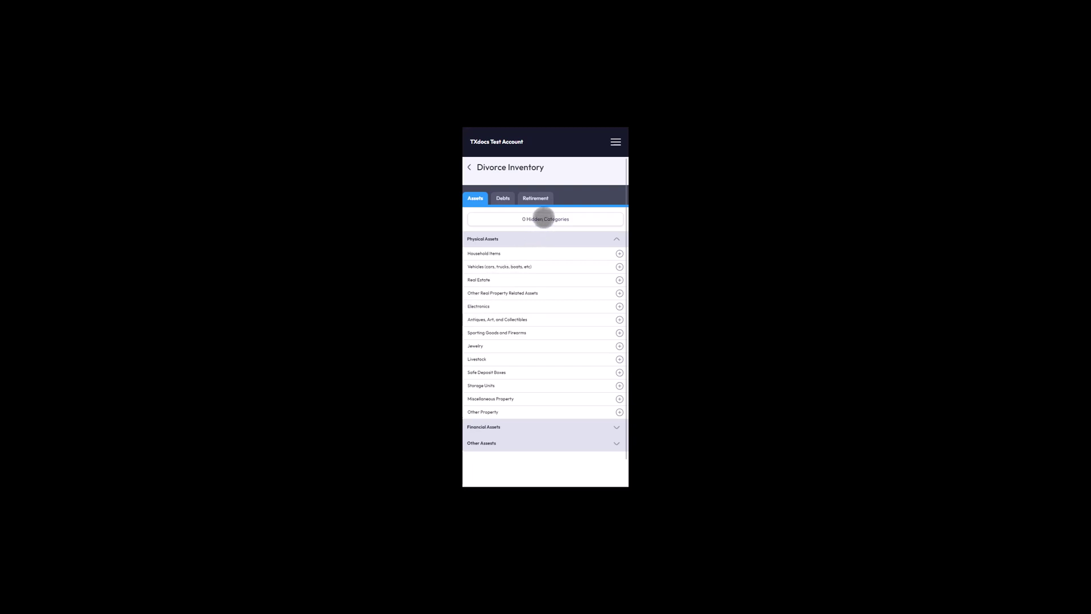
Hide the Livestock category, step through Financial and Other Assets, and start the inventory.
{"action": "left_click", "coordinate": [544, 218]}
{"action": "scroll", "coordinate": [576, 271], "scroll_direction": "down", "scroll_amount": 3}
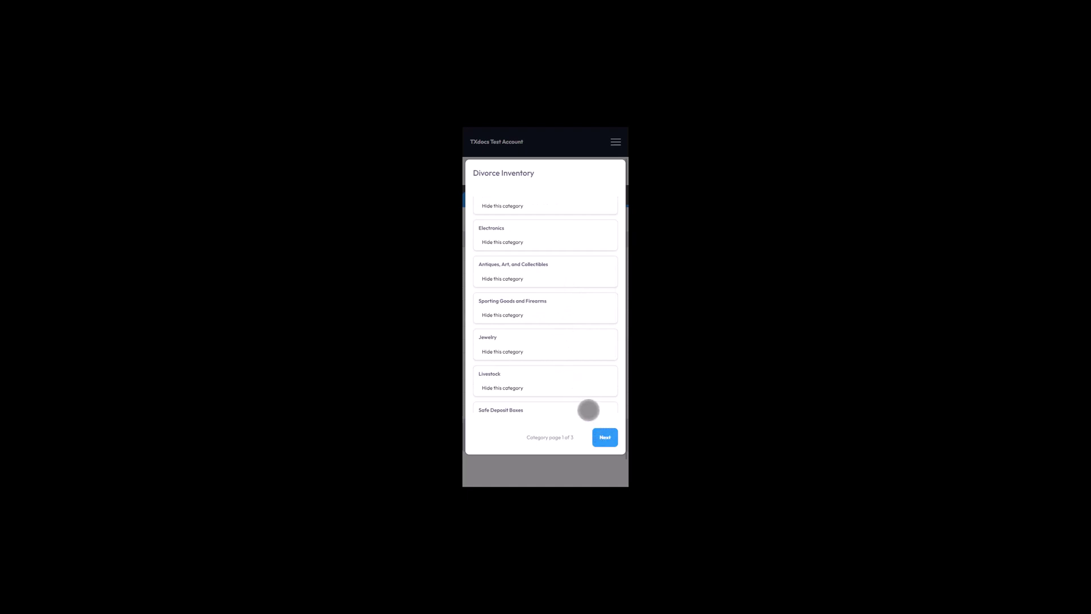
{"action": "left_click", "coordinate": [572, 381]}
{"action": "left_click", "coordinate": [606, 439]}
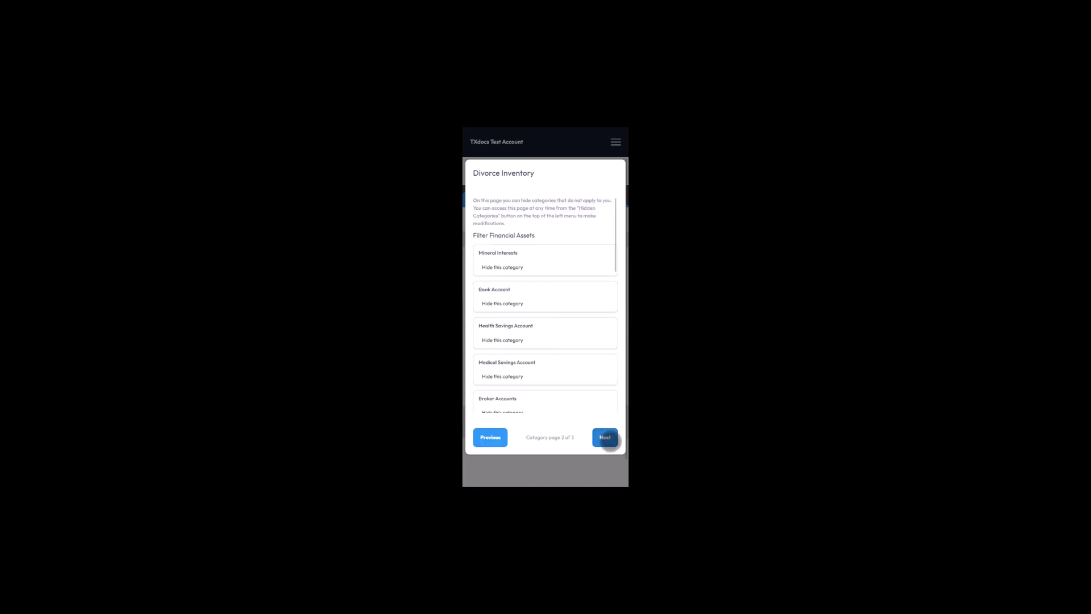
{"action": "left_click", "coordinate": [607, 438]}
{"action": "left_click", "coordinate": [609, 439]}
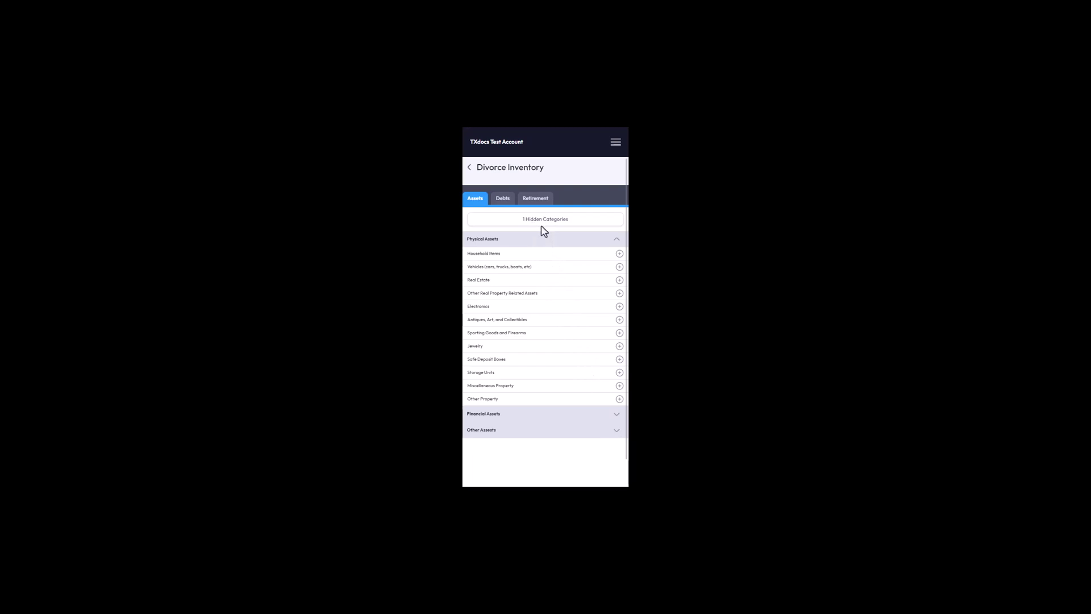
Add an entry under Other Real Property Related Assets, then go to Notifications.
{"action": "left_click", "coordinate": [619, 293]}
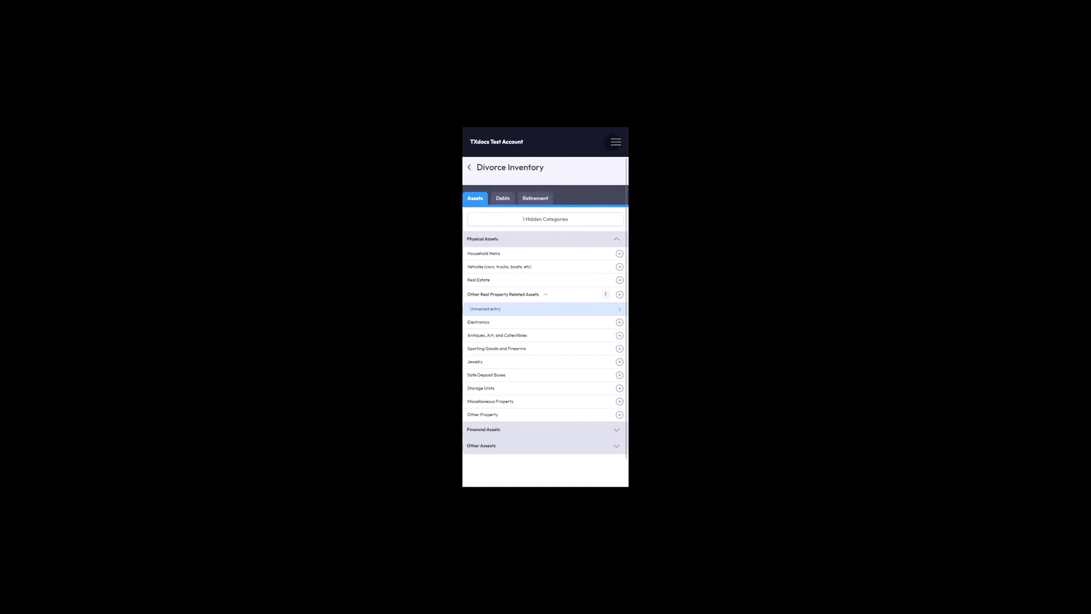
{"action": "left_click", "coordinate": [615, 142]}
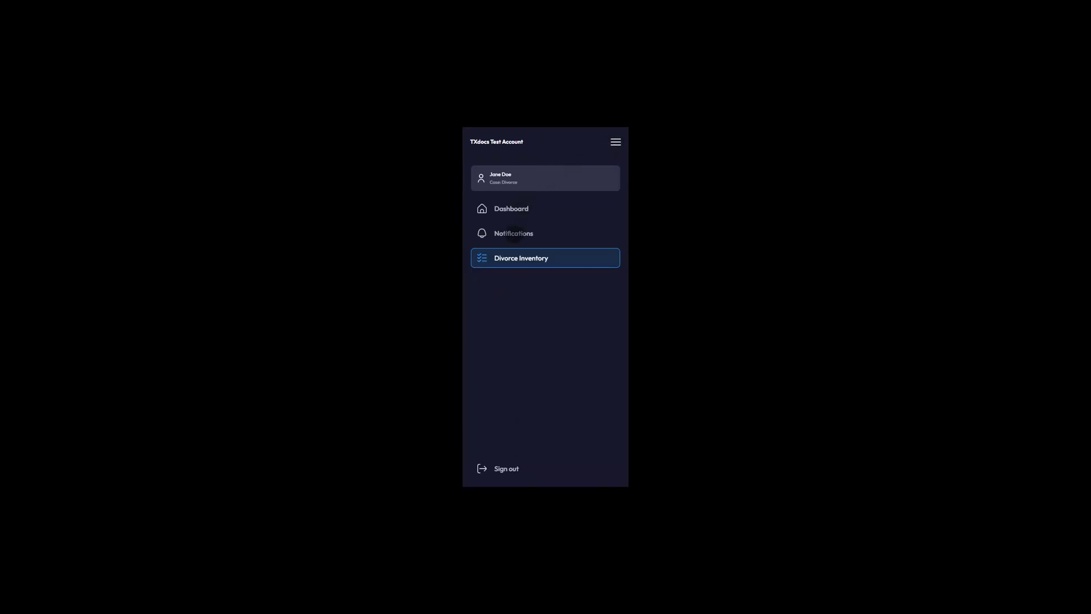
{"action": "left_click", "coordinate": [514, 234]}
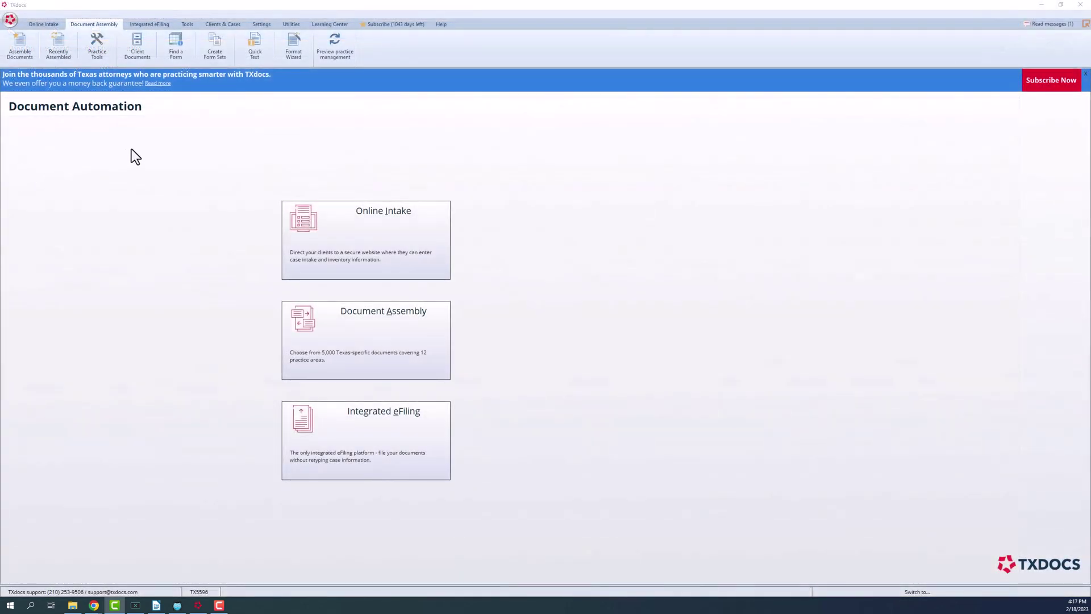
Download the client's Divorce Intake answers with the client as Petitioner, overwriting the previous download.
{"action": "left_click", "coordinate": [370, 236]}
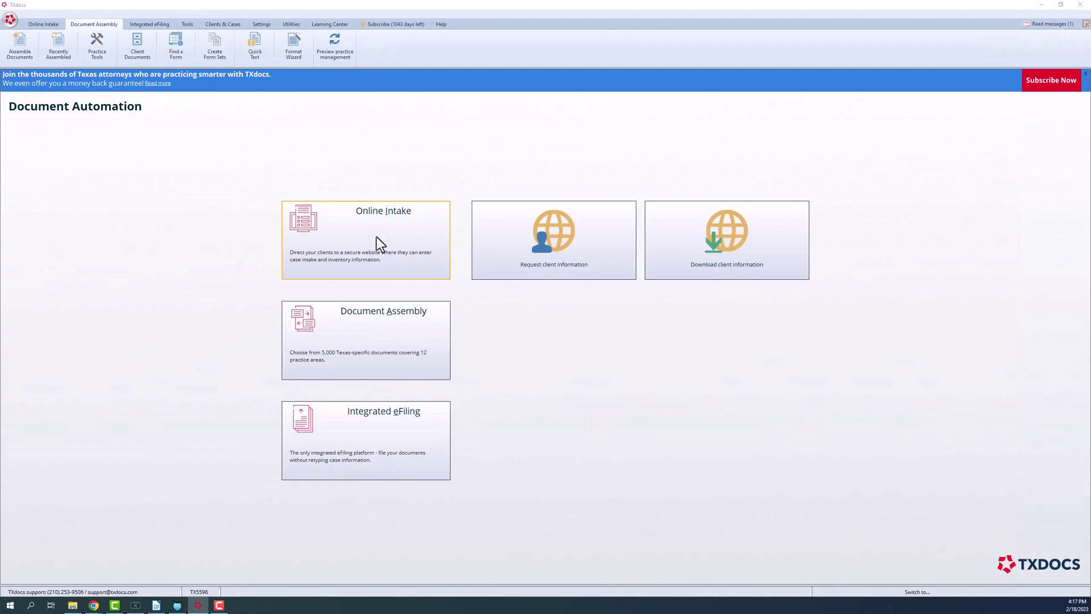
{"action": "left_click", "coordinate": [713, 253]}
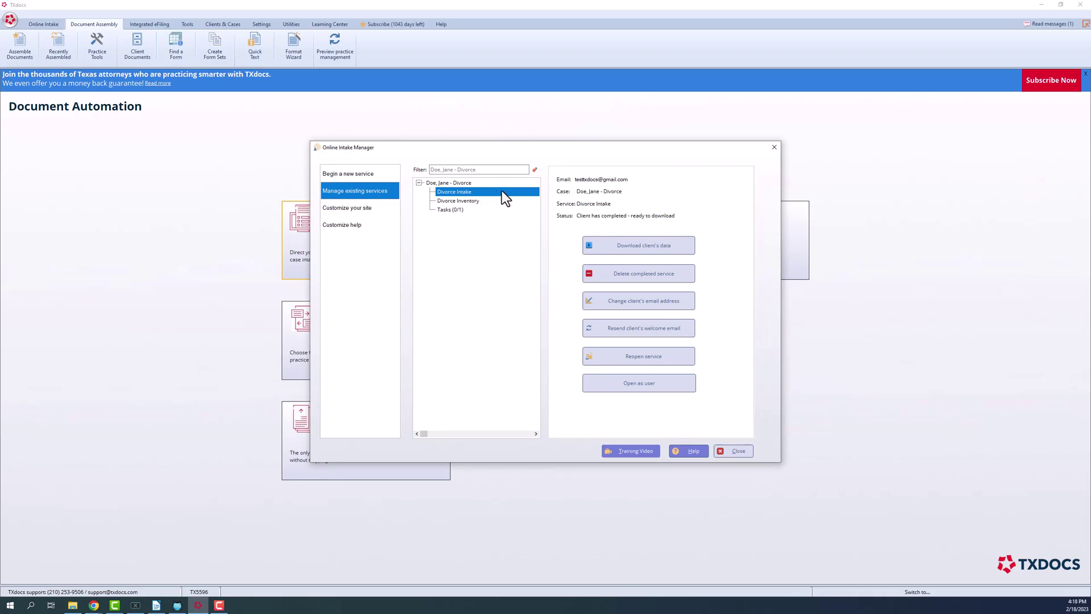
{"action": "left_click", "coordinate": [636, 247]}
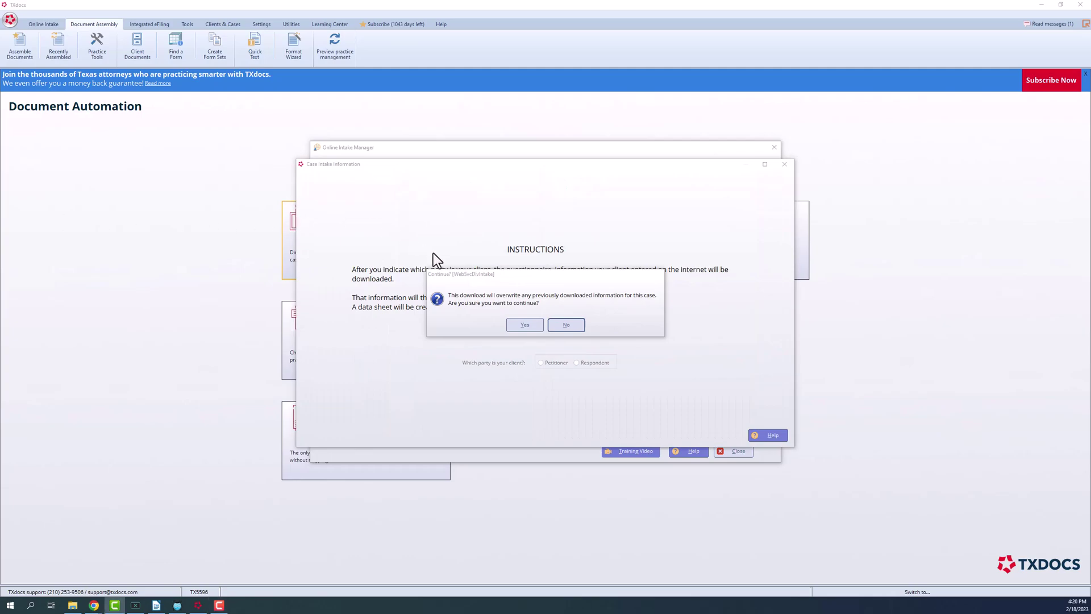
{"action": "left_click", "coordinate": [525, 324]}
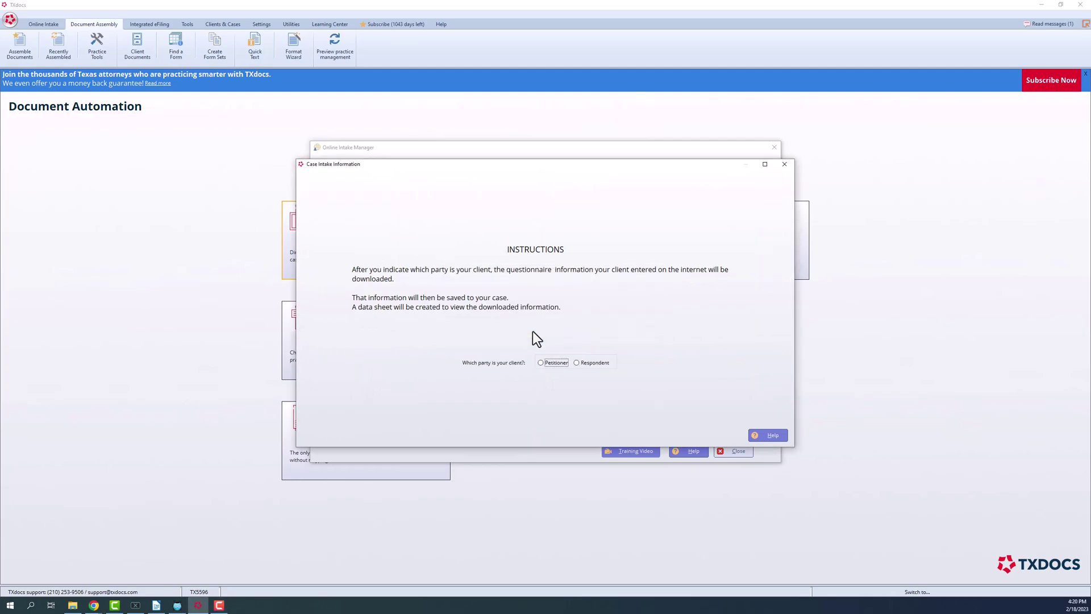
{"action": "left_click", "coordinate": [541, 362]}
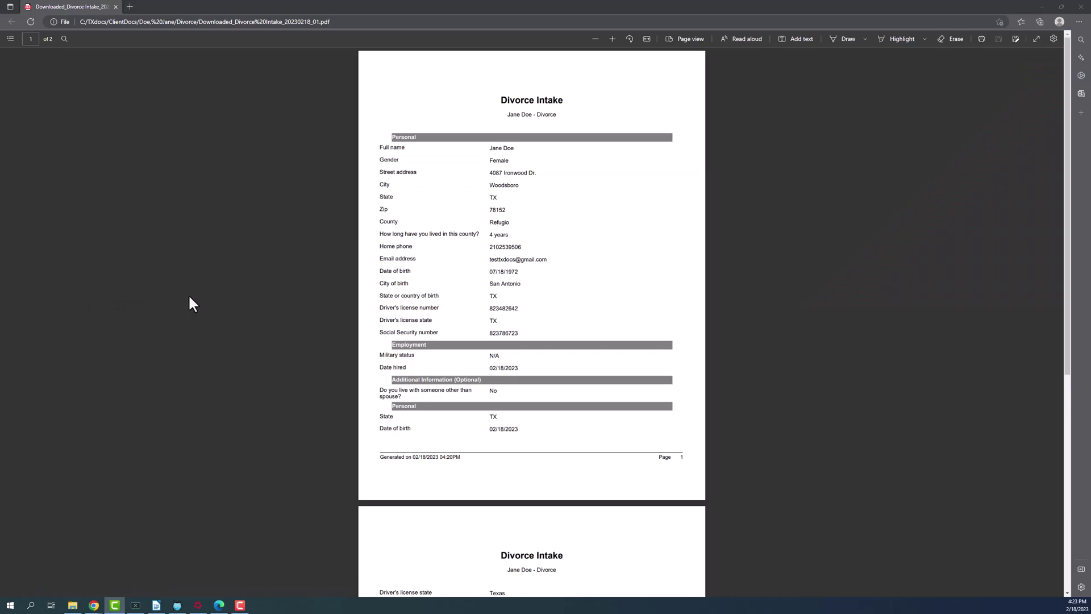
Scroll through pages 1 and 2 of the Divorce Intake data sheet PDF to review the answers.
{"action": "scroll", "coordinate": [189, 297], "scroll_direction": "down", "scroll_amount": 6}
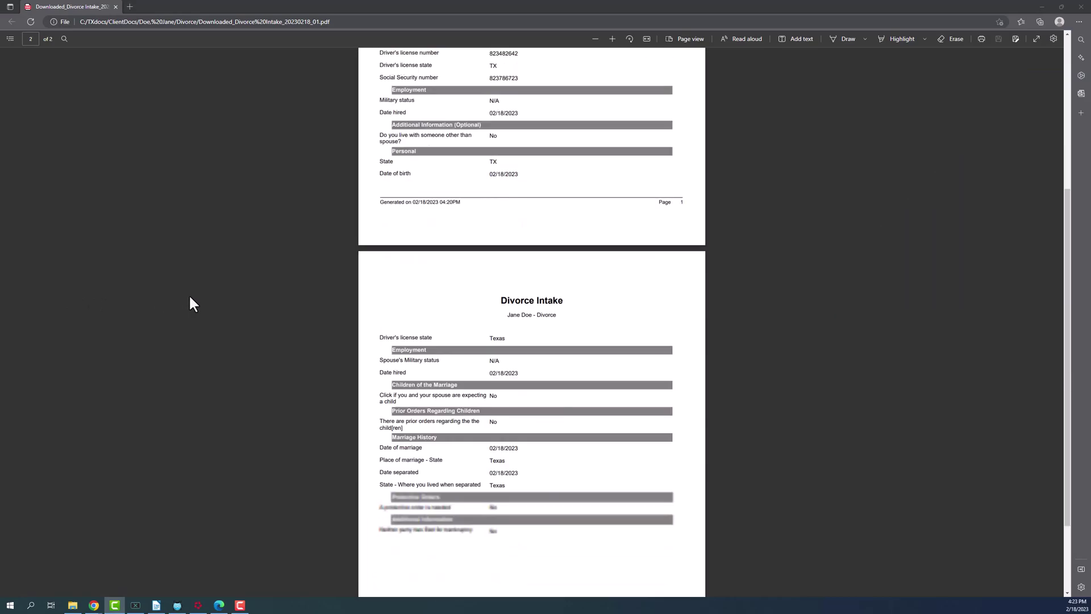
{"action": "scroll", "coordinate": [189, 297], "scroll_direction": "down", "scroll_amount": 1}
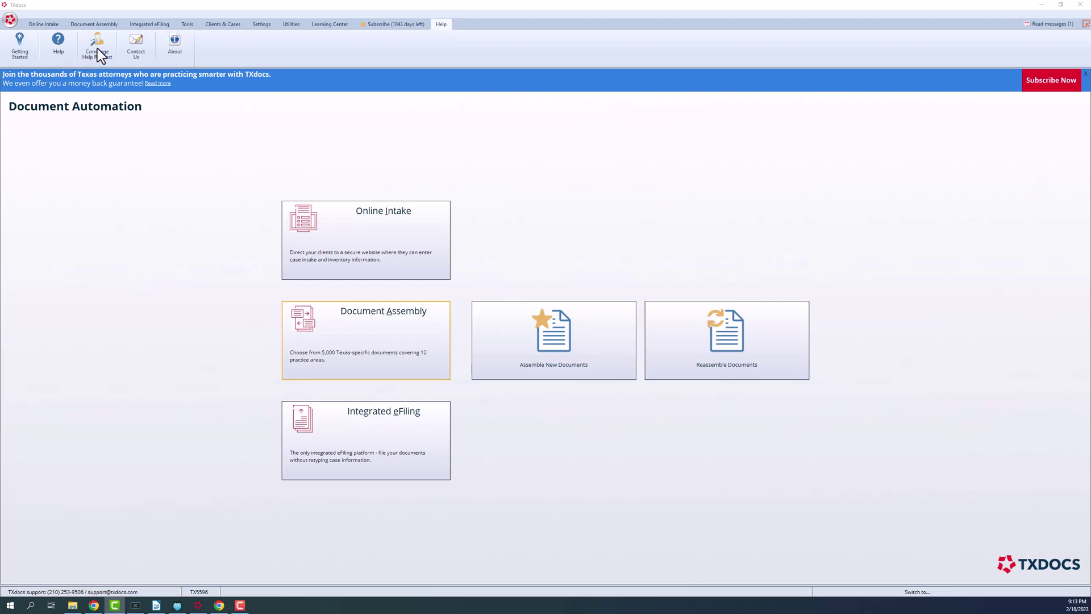
Open a Concierge help request with Online Intake ticked as the topic and start the Remarks.
{"action": "left_click", "coordinate": [98, 49]}
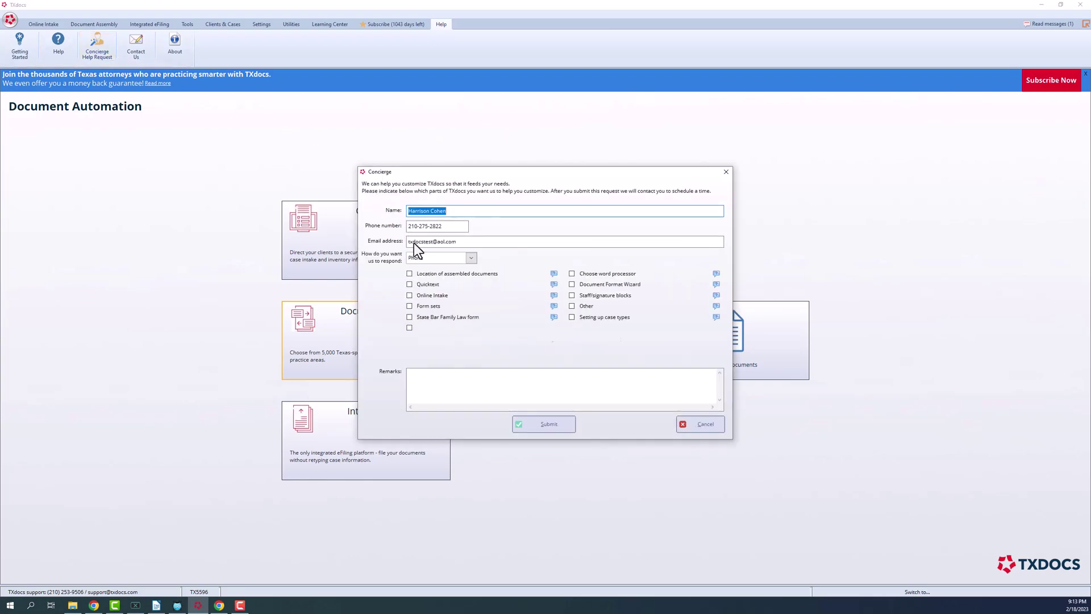
{"action": "left_click", "coordinate": [412, 296]}
{"action": "left_click", "coordinate": [425, 374]}
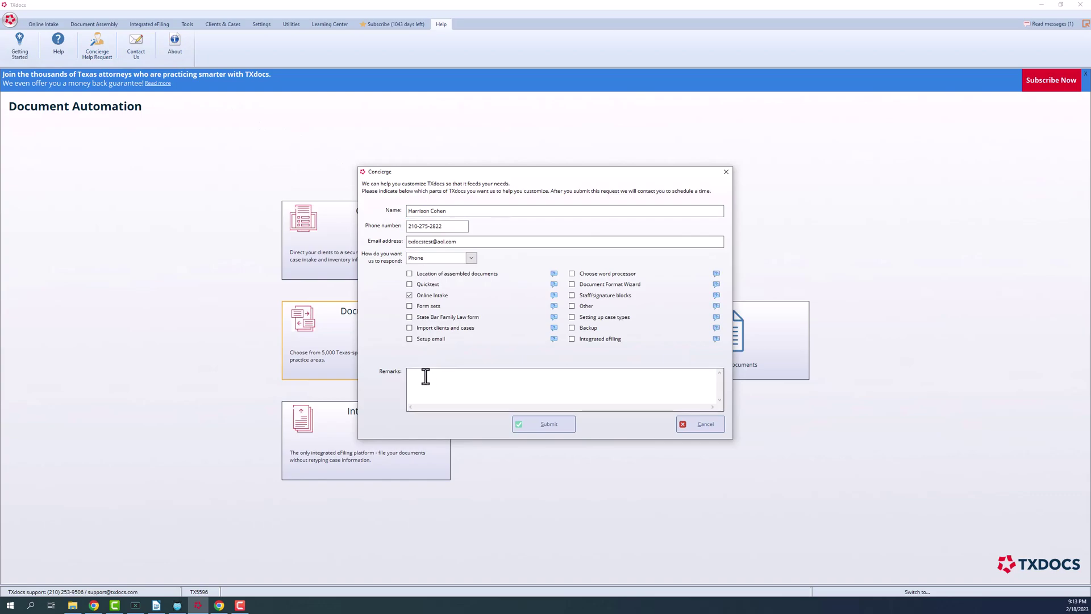